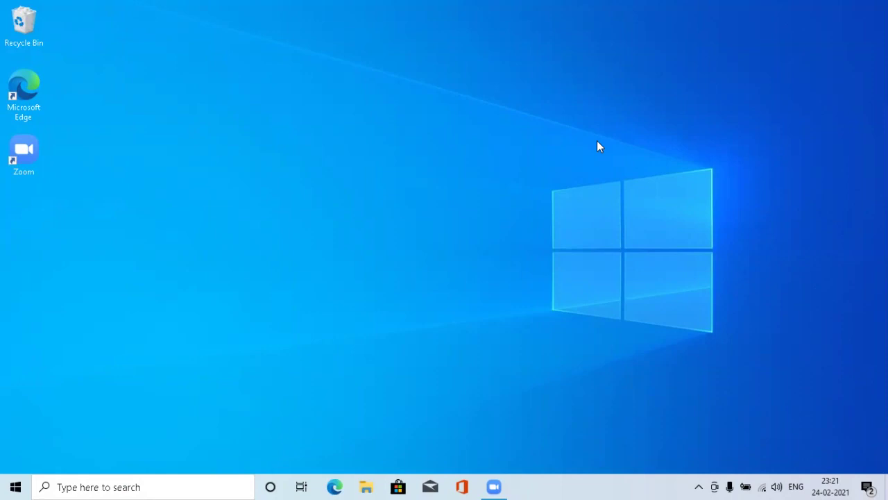
Open the advanced power settings of the Balanced power plan from Control Panel
key(super+r)
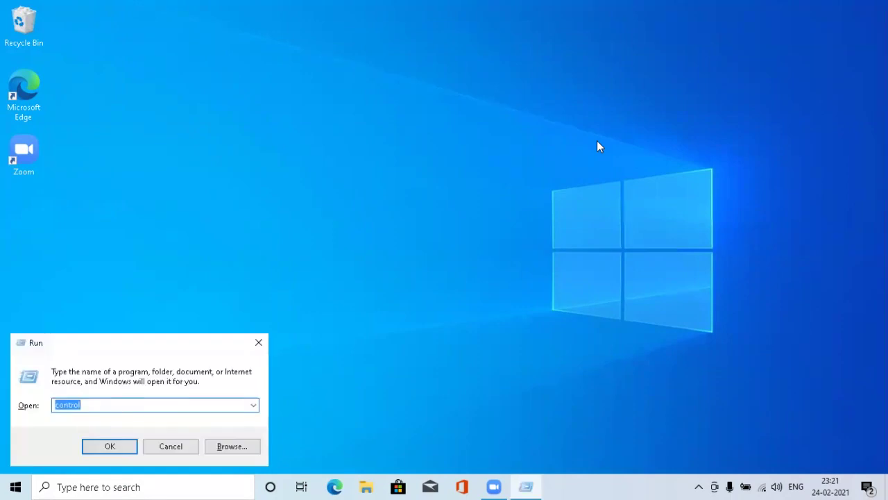
key(Return)
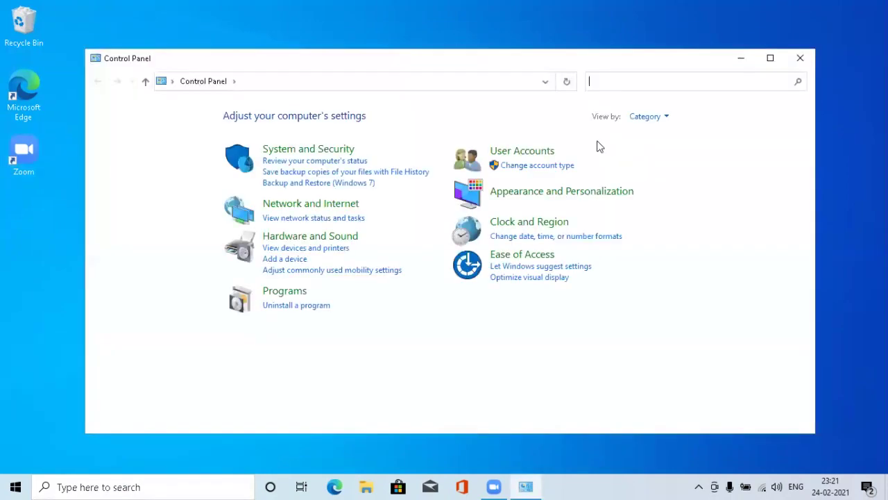
click(294, 154)
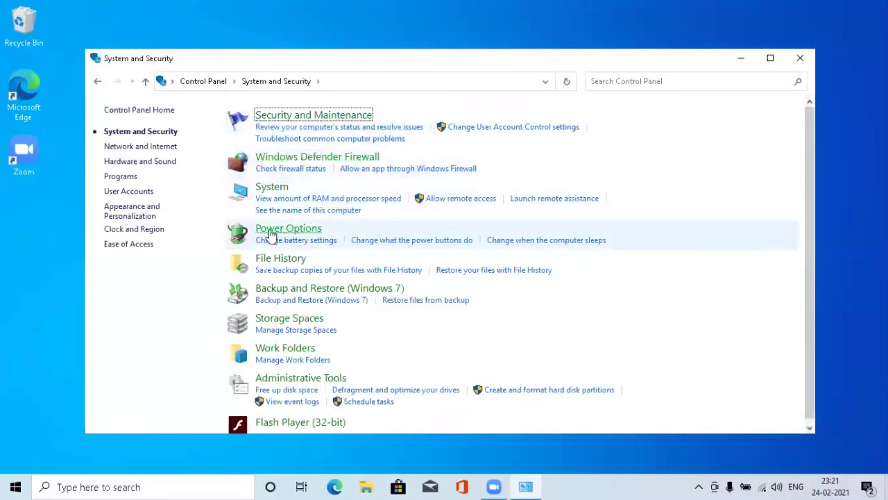
click(287, 229)
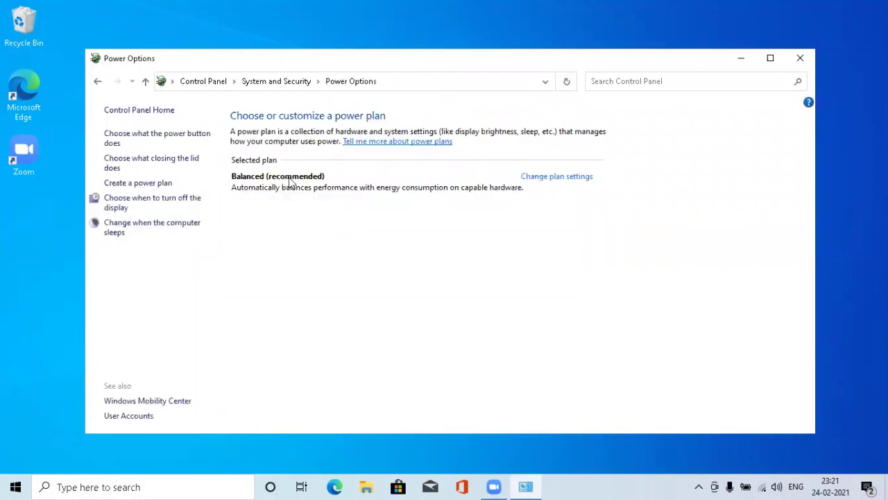
click(575, 179)
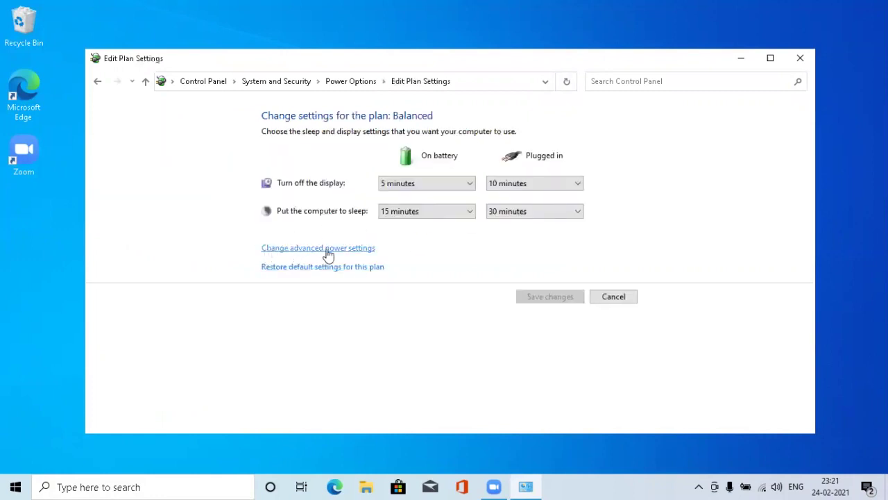
click(327, 249)
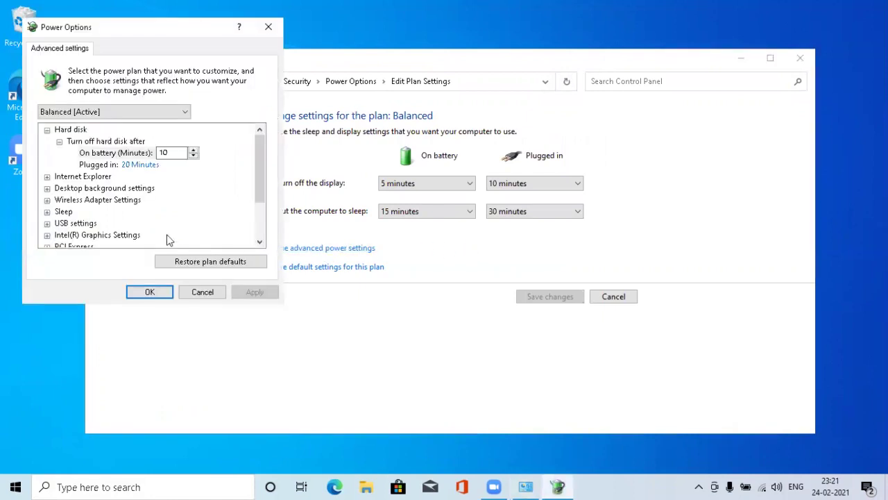
Examine the wireless adapter's Power Saving Mode for battery and plugged-in use
click(47, 199)
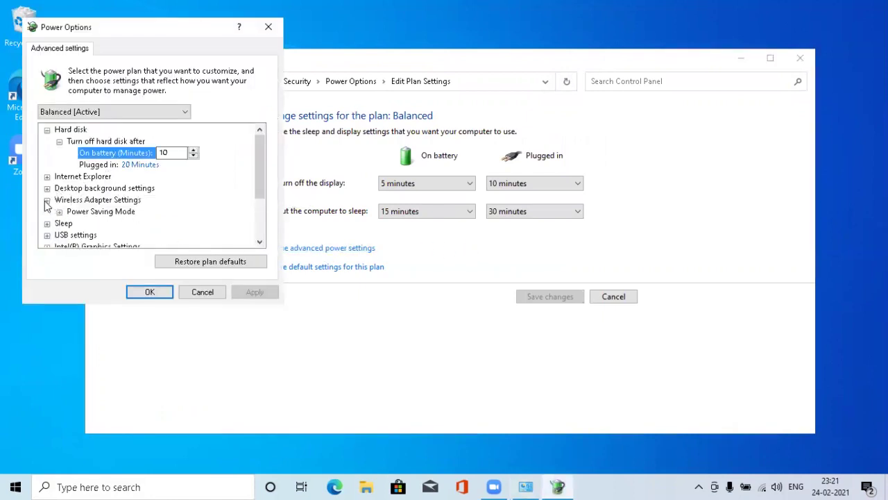
click(59, 212)
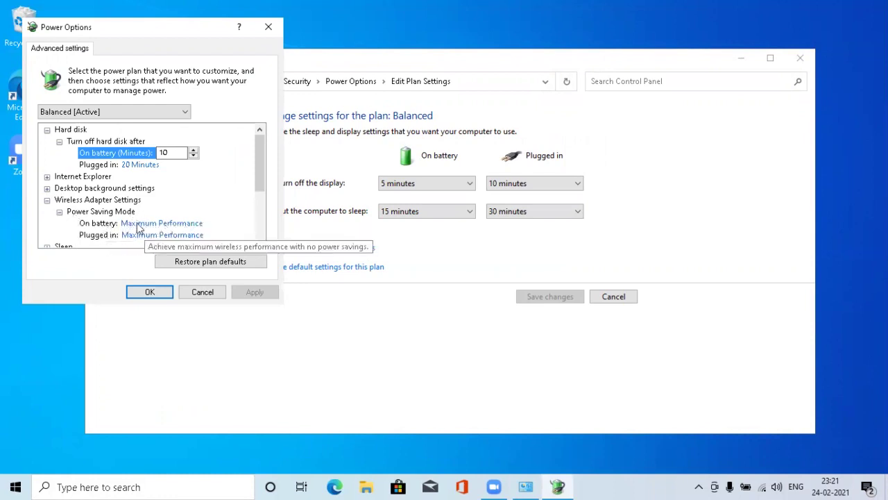
click(201, 236)
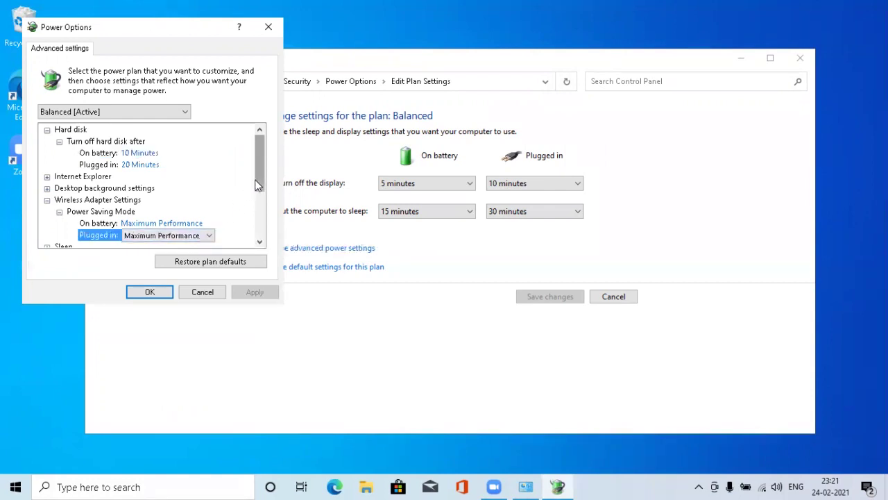
Check the USB selective suspend setting, accept the advanced power options and close the plan settings
drag(257, 179, 260, 225)
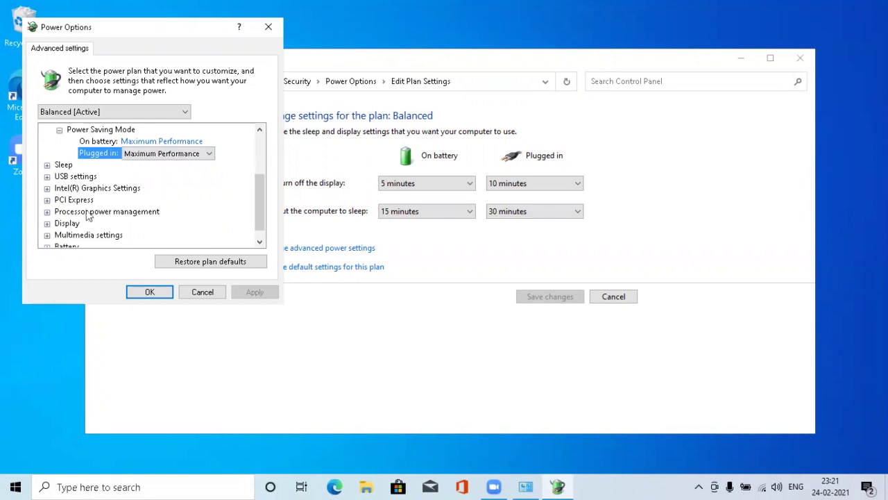
click(47, 176)
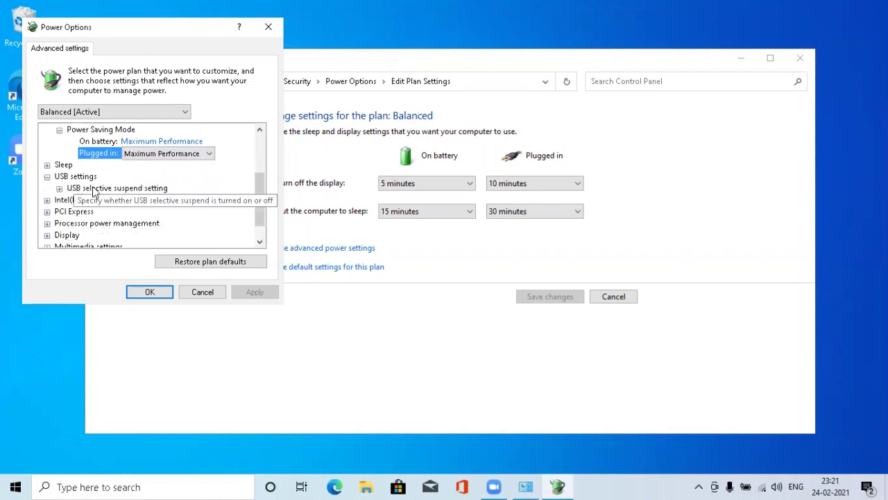
click(59, 188)
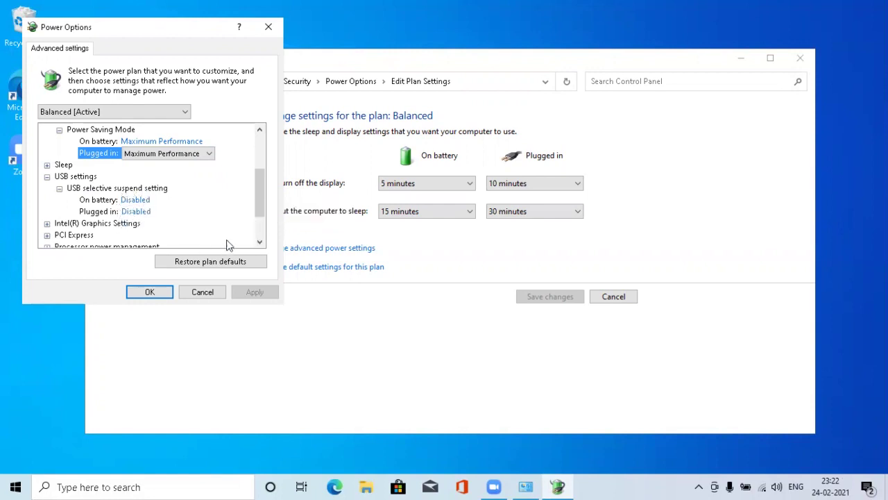
click(146, 292)
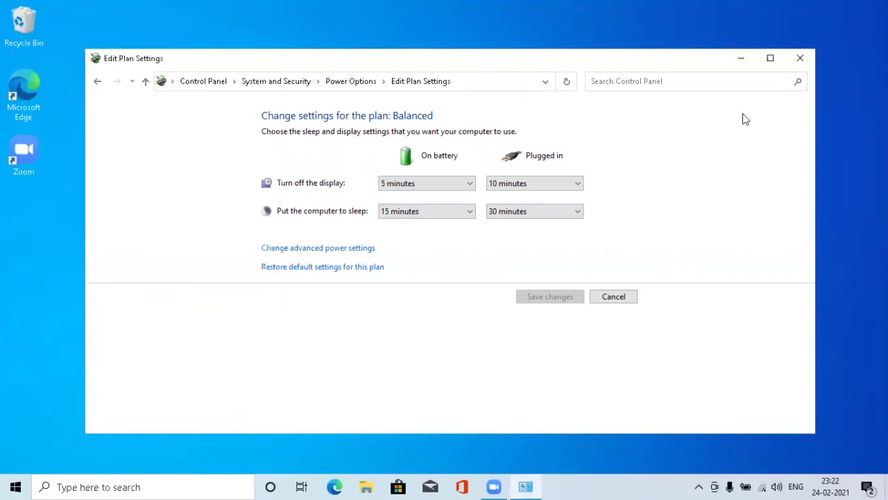
click(802, 59)
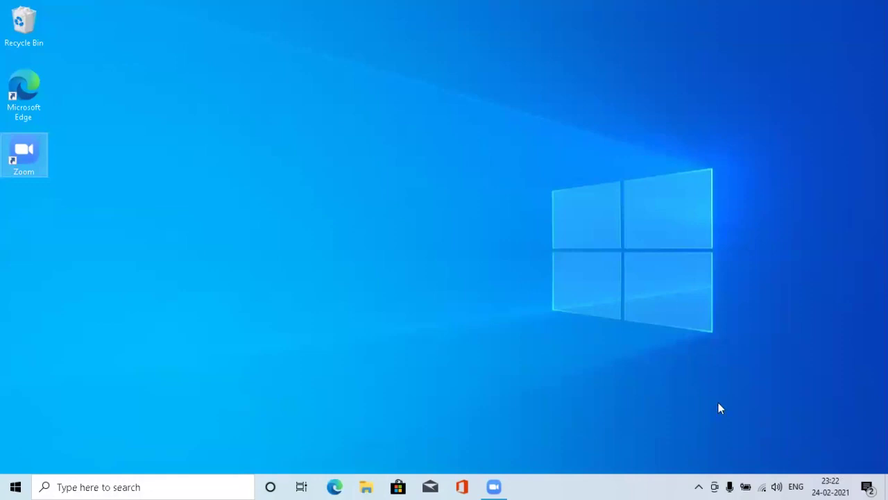
Switch the connected Wi-Fi network's profile to Public and back to Private, and close its properties
click(763, 485)
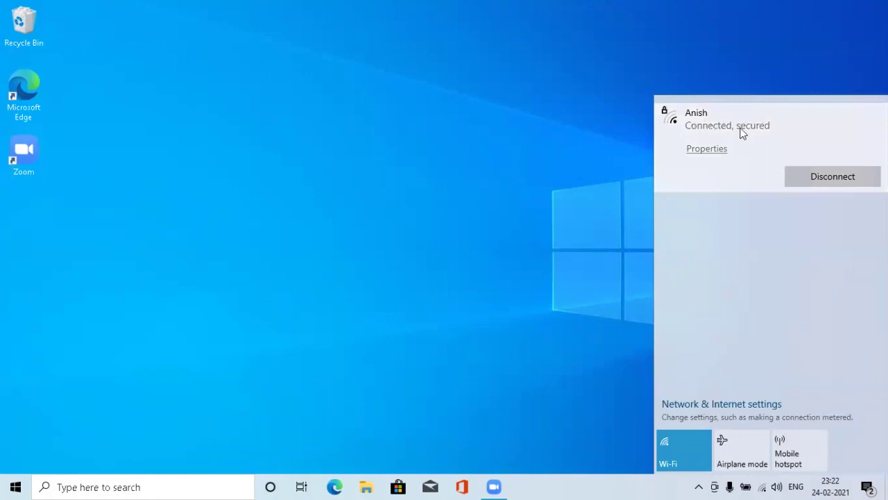
click(707, 148)
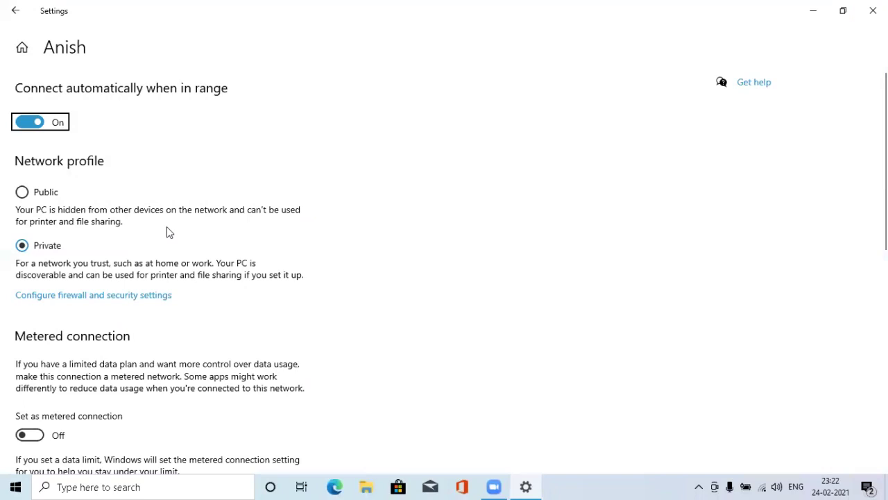
click(22, 196)
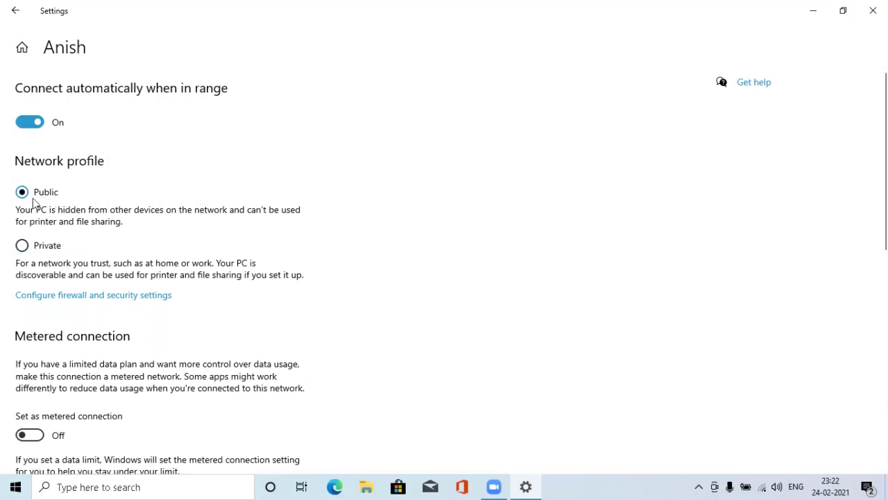
click(22, 245)
click(865, 17)
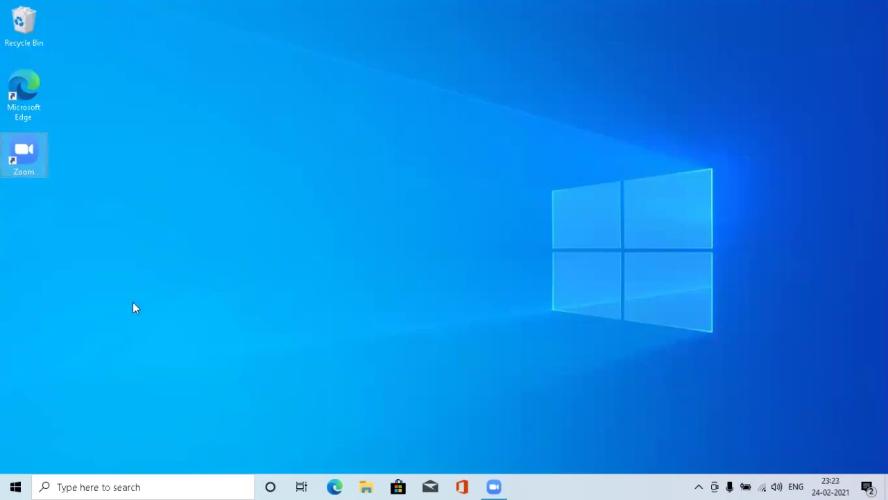
key(super+r)
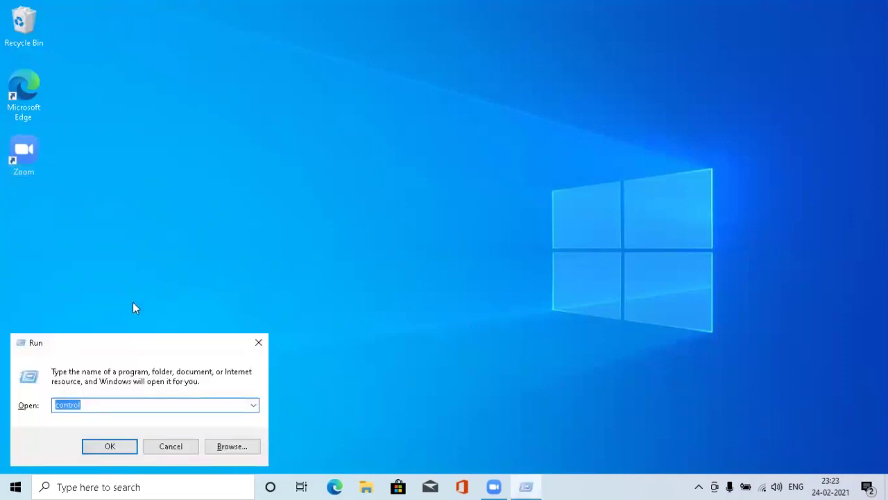
text(cmd)
key(Return)
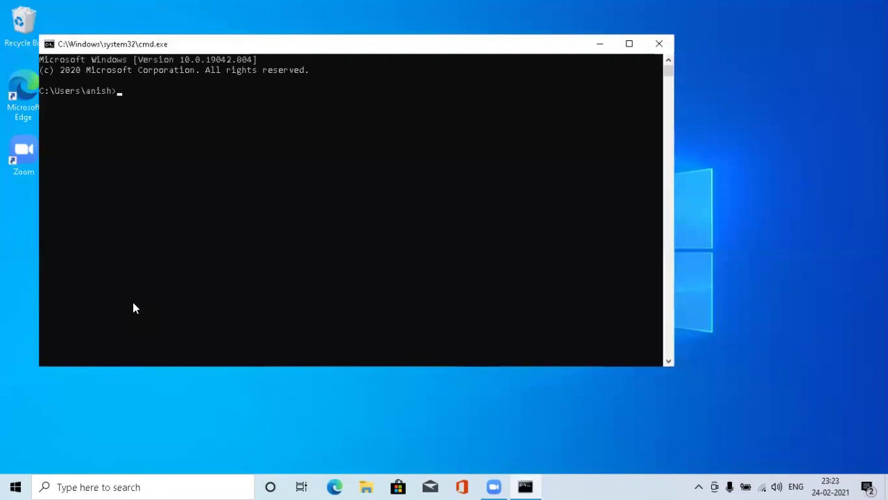
text(ping www.google.com)
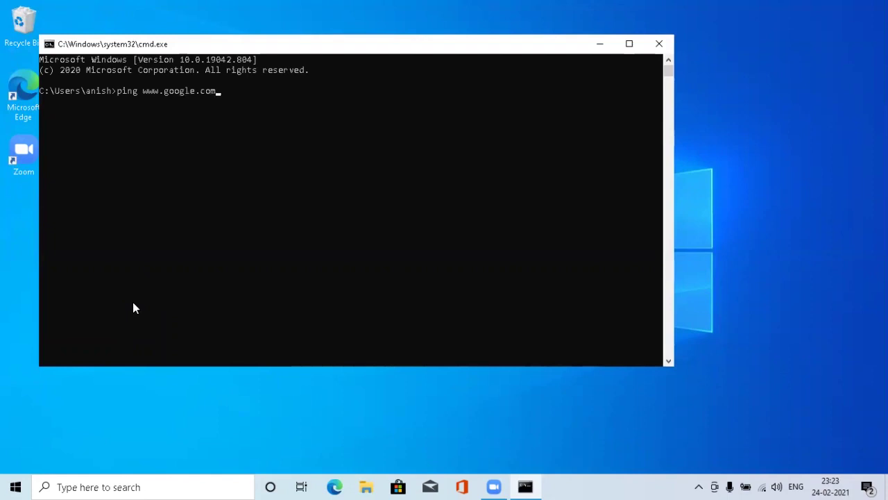
key(Return)
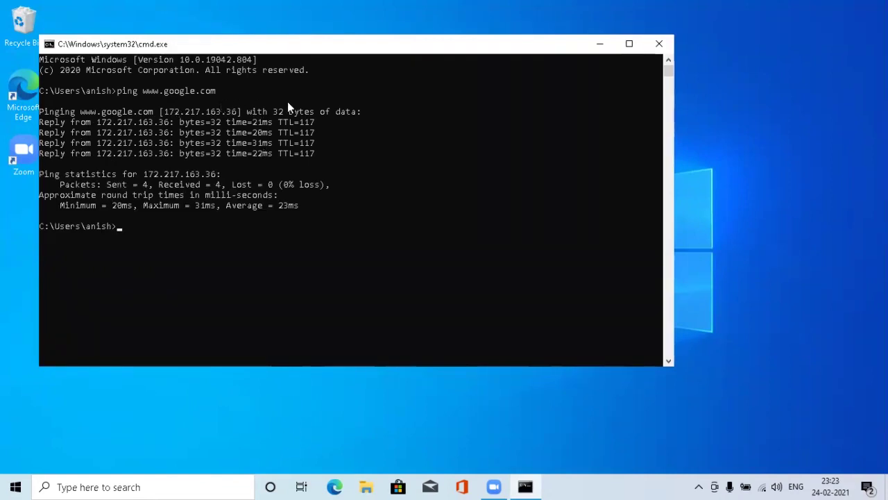
click(660, 44)
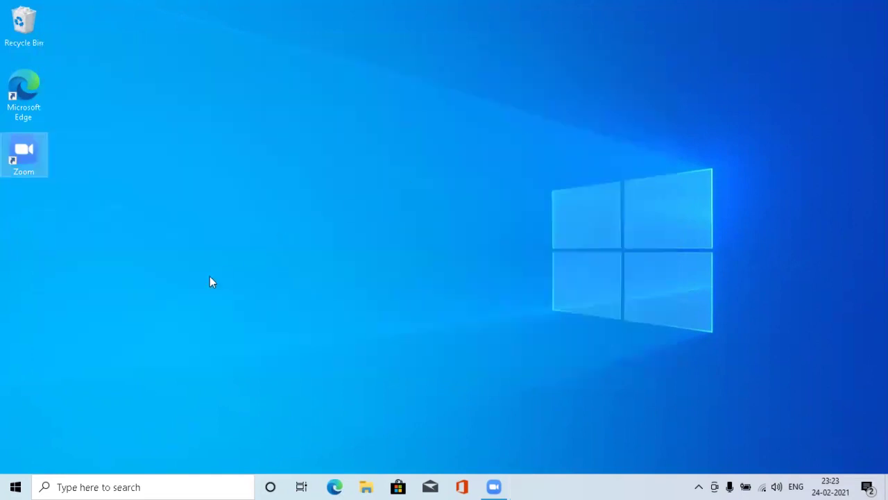
Run ipconfig in a new Command Prompt to show the network adapters' configuration
key(super+r)
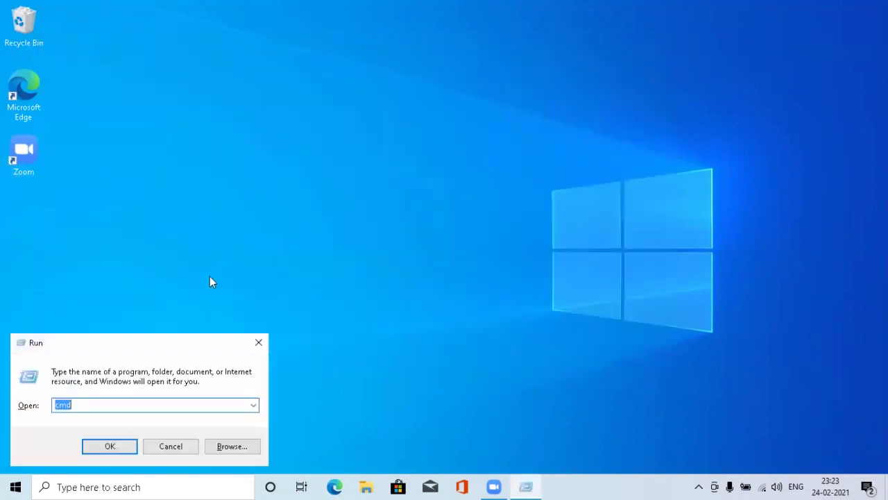
text(cmd)
key(Return)
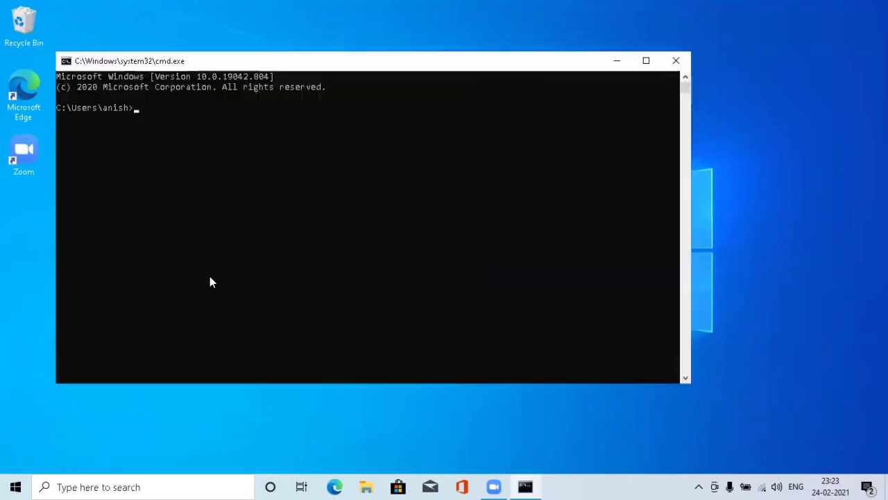
text(ipconfig)
key(Return)
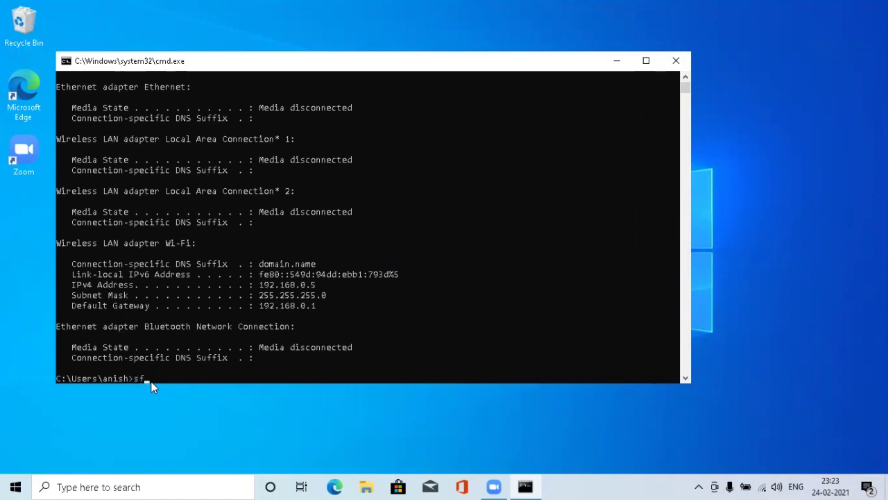
Try to run sfc /scannow in the non-administrator Command Prompt, and close it
text(c /scannow)
key(BackSpace)
key(BackSpace)
key(BackSpace)
text(now)
key(Return)
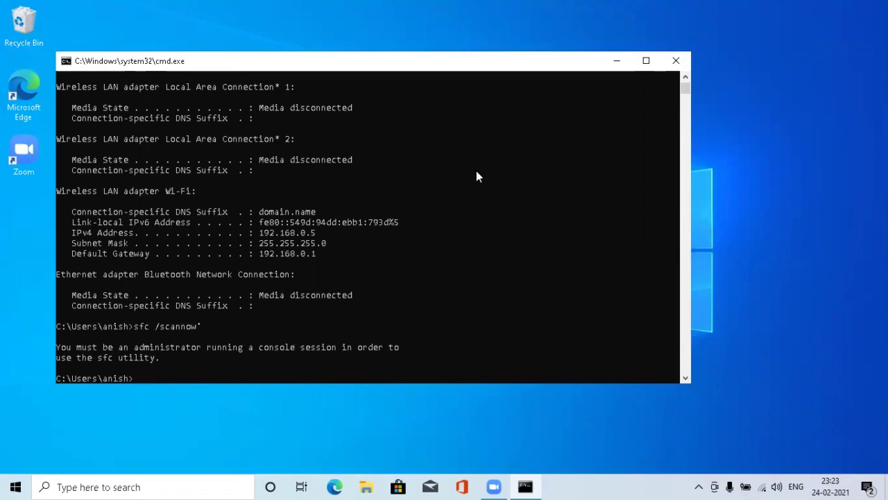
click(674, 61)
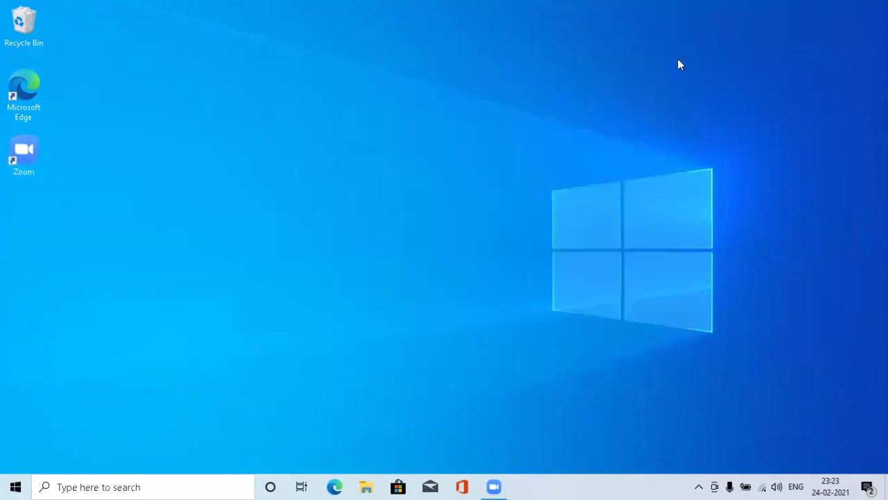
Start Command Prompt as administrator and scan the system files with sfc /scannow
key(super)
text(cmd)
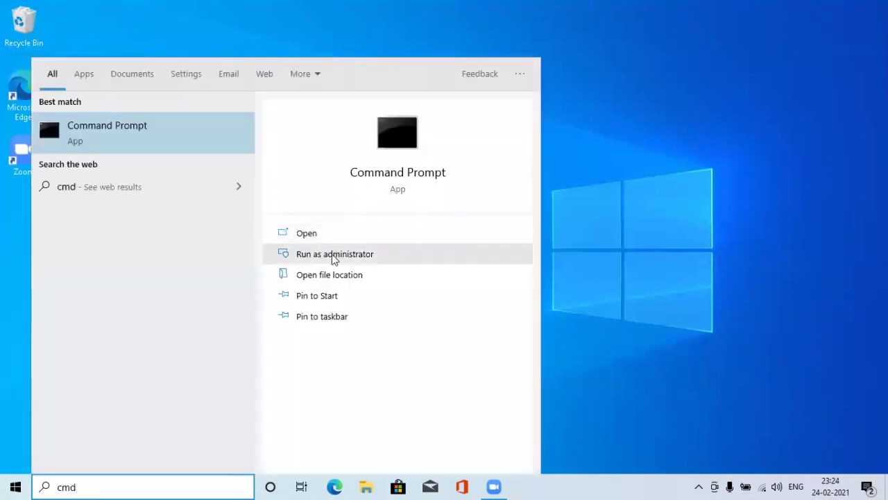
click(332, 255)
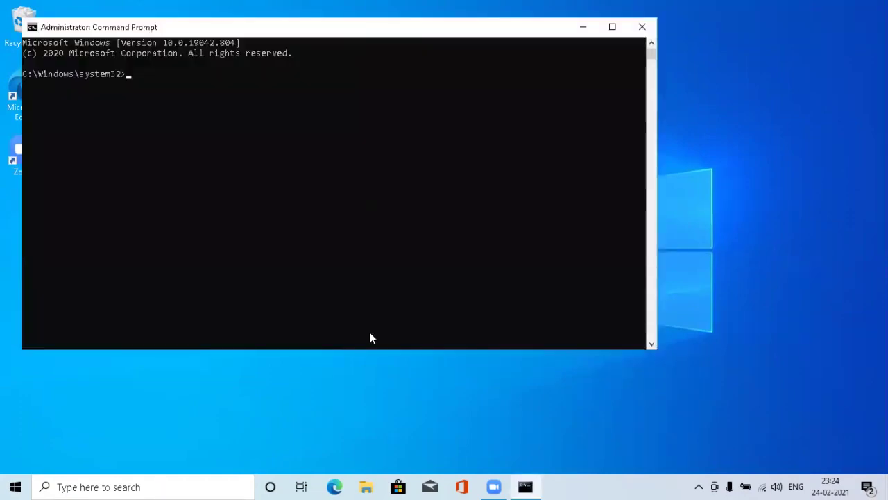
text(sfc /scannow)
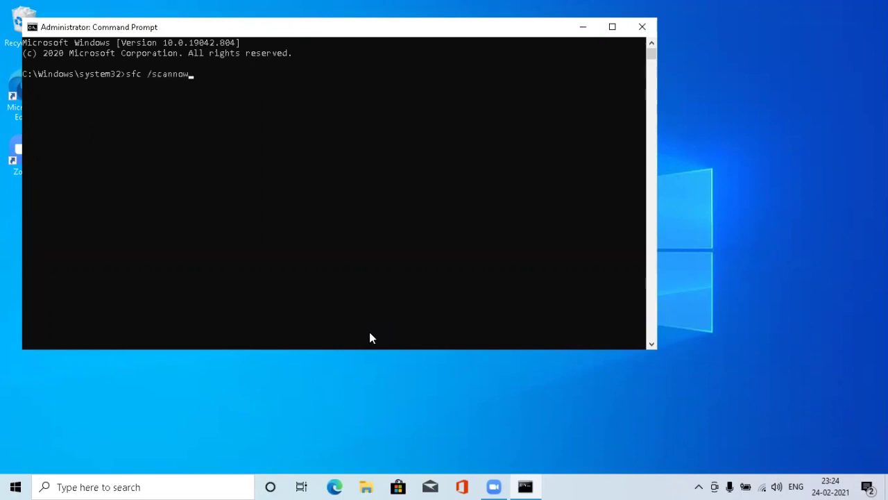
key(Return)
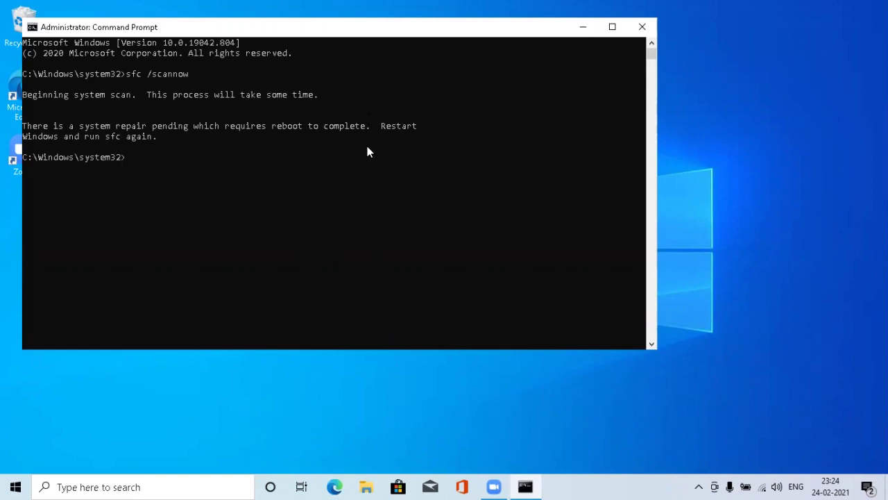
Enter shutdown /r at the administrator prompt without running it, and close the Command Prompt
text(shutdown /r)
click(642, 28)
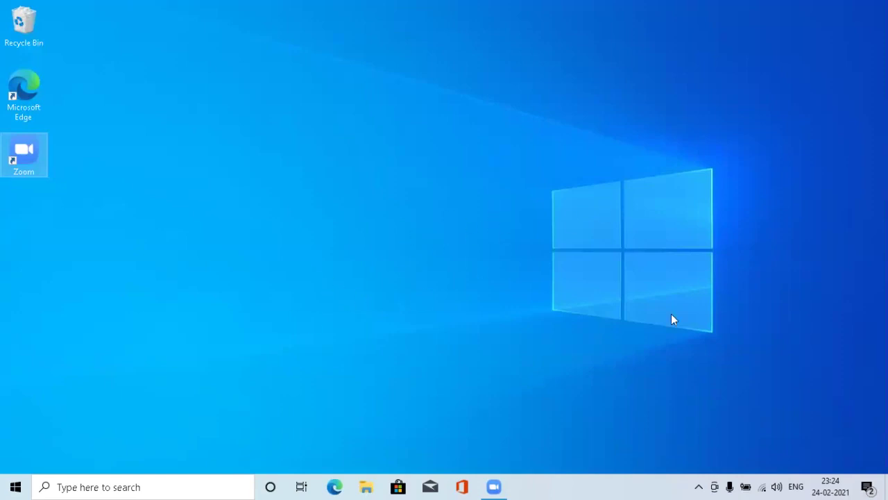
click(761, 486)
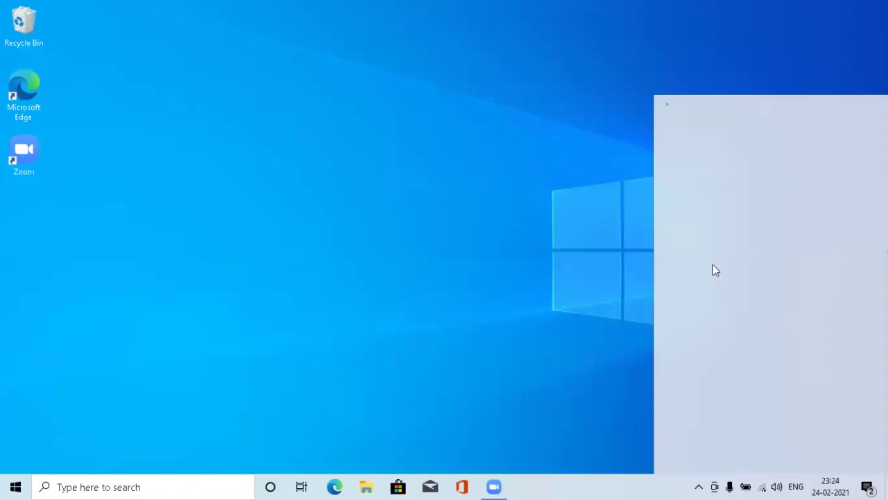
click(546, 260)
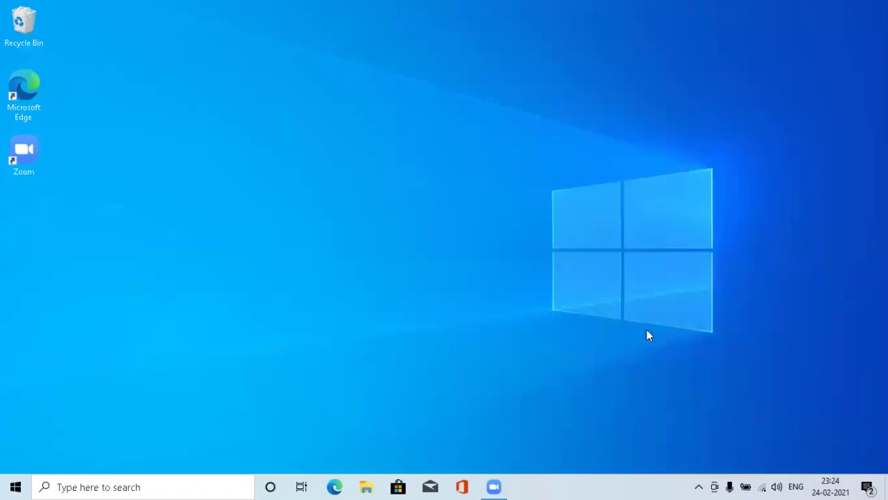
Disconnect from the current Wi-Fi network, reconnect to it, and check its connection status
click(762, 487)
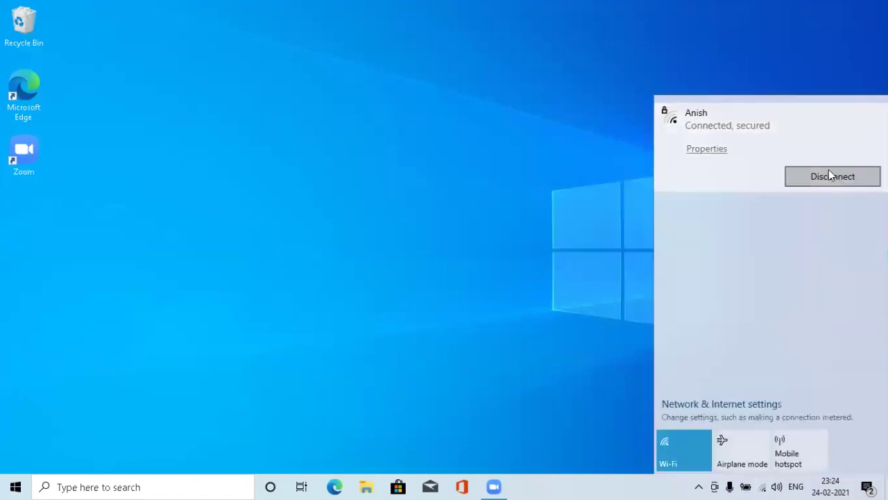
click(828, 173)
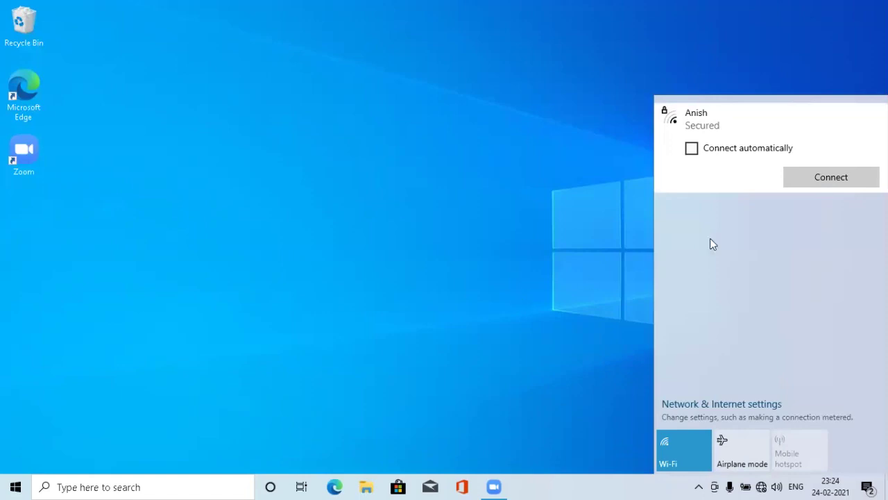
click(826, 177)
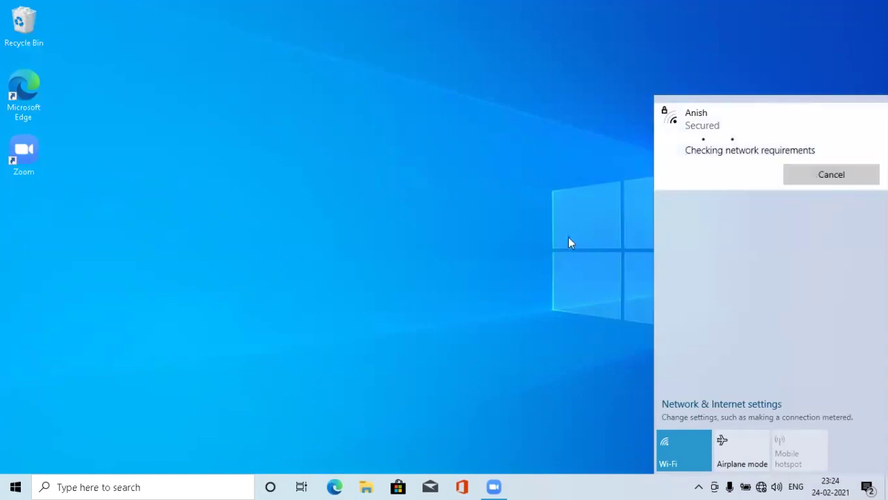
click(523, 270)
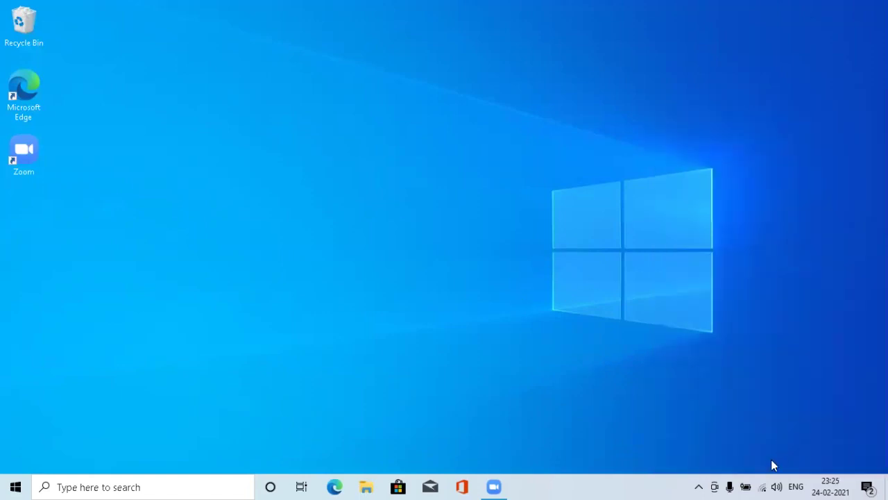
click(763, 487)
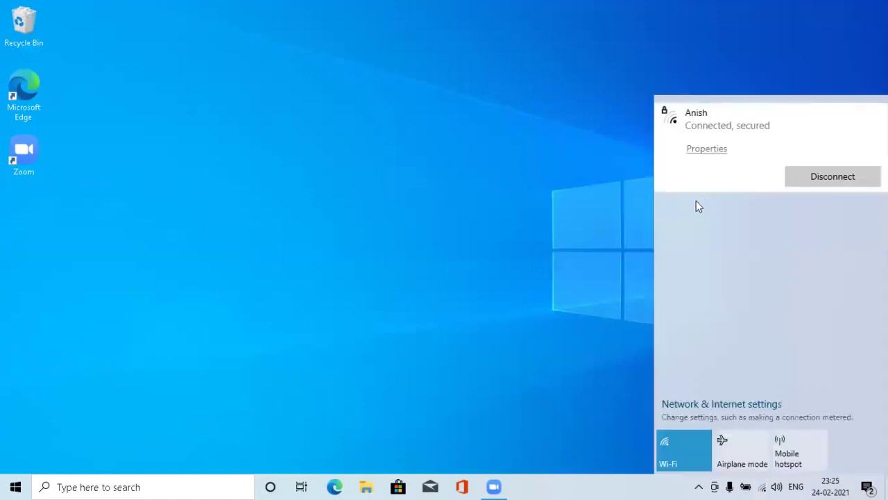
click(602, 254)
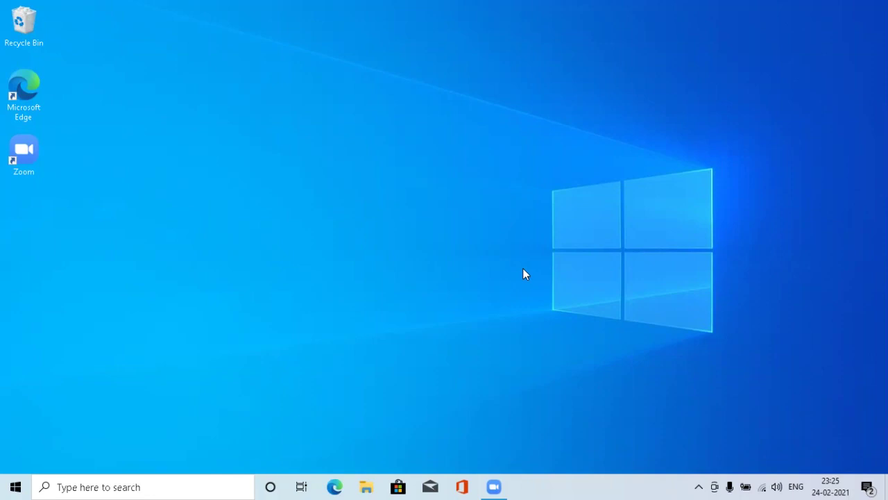
Open Device Manager by running devmgmt.msc
key(super+r)
text(devm)
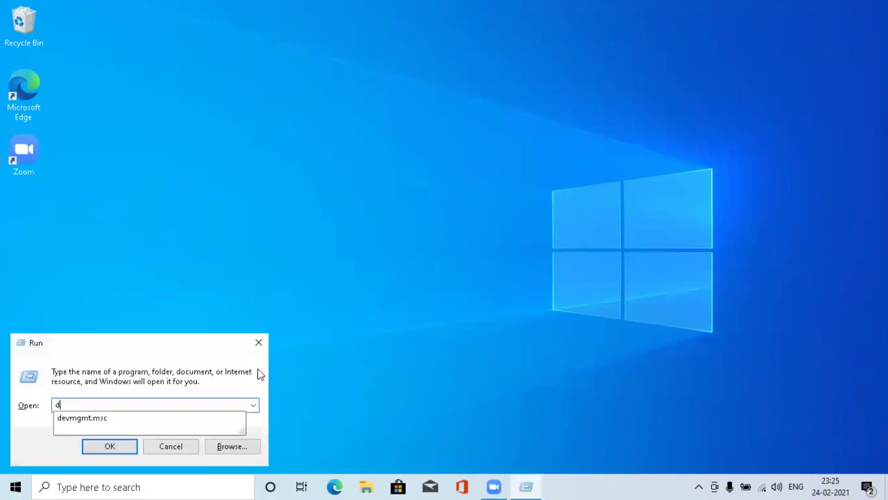
text(g)
key(Down)
key(Return)
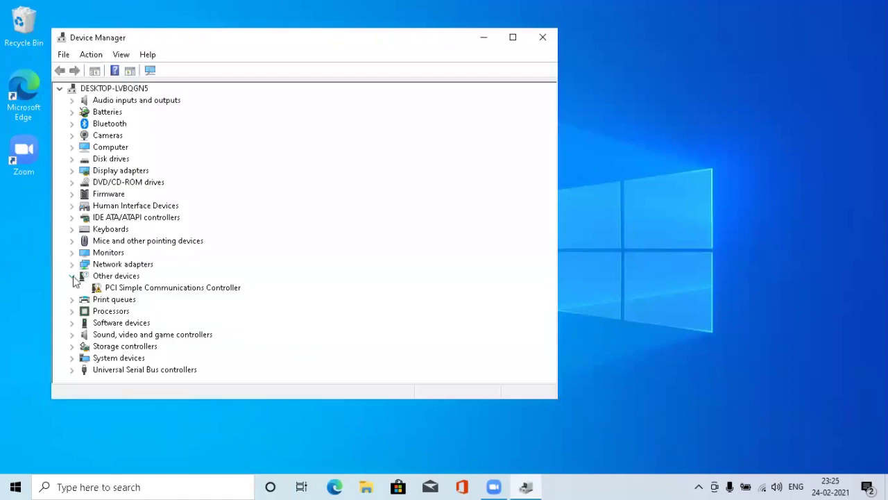
Check the device status of the Realtek RTL8723BE 802.11 bgn Wi-Fi Adapter under Network adapters, and close Device Manager
click(71, 264)
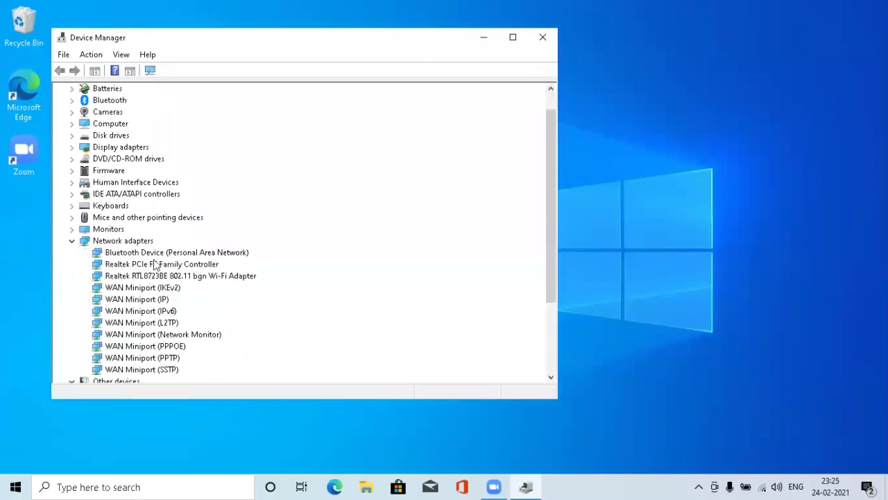
click(123, 276)
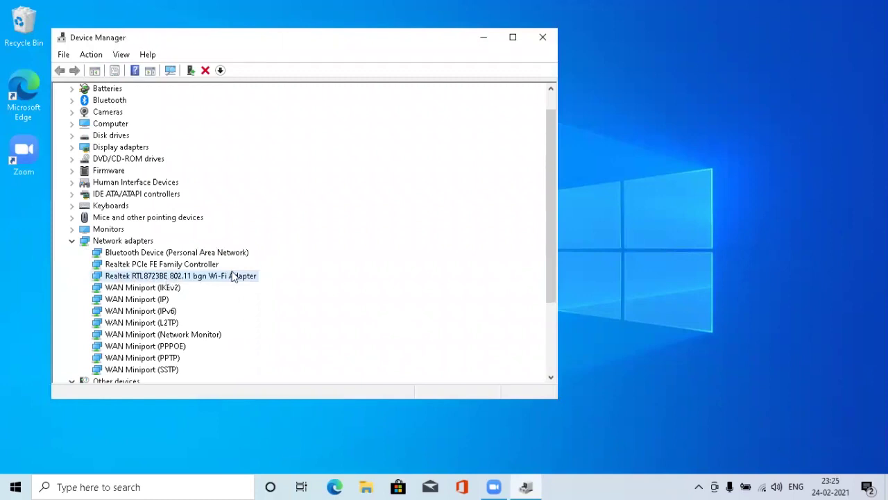
double_click(234, 276)
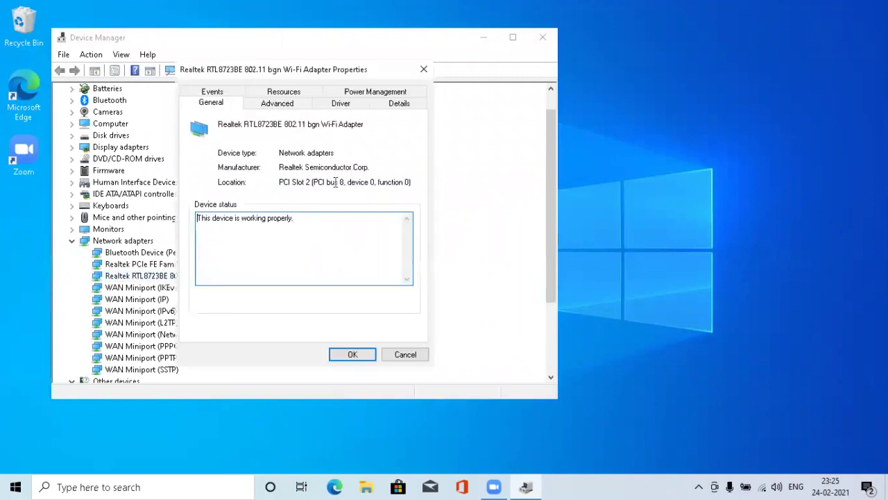
click(427, 75)
click(541, 38)
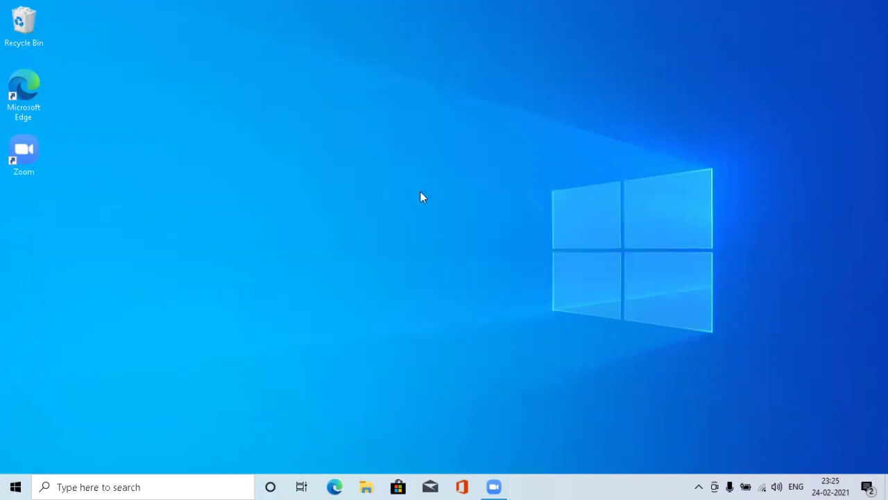
Open the Services console by running services.msc
key(super+r)
text(serv)
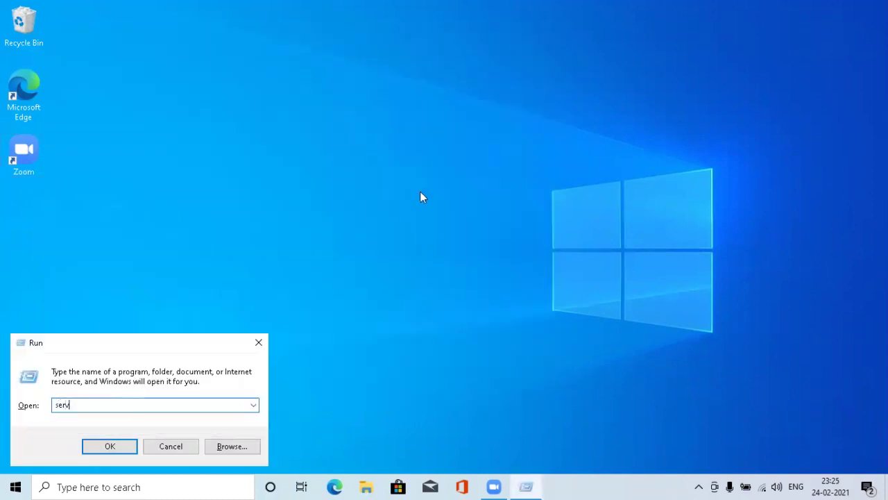
text(ices.msc)
key(Return)
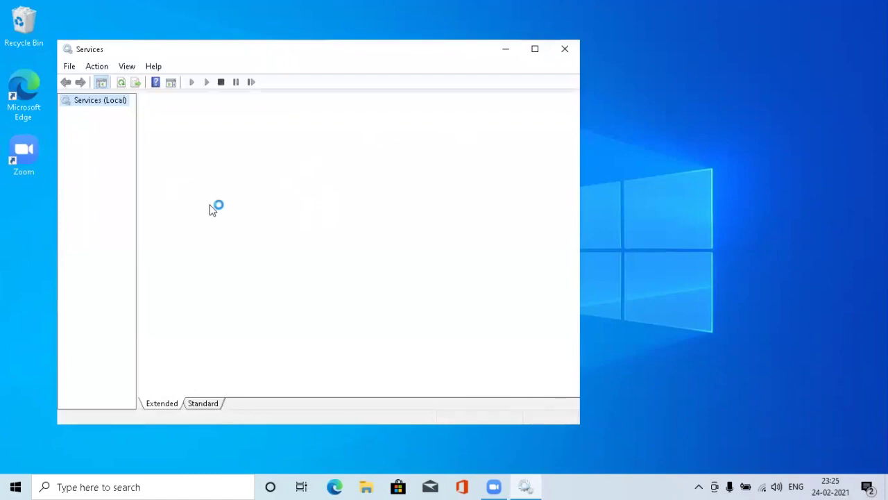
Find the WLAN AutoConfig service, check its startup type and service status in its properties, and close Services
click(319, 244)
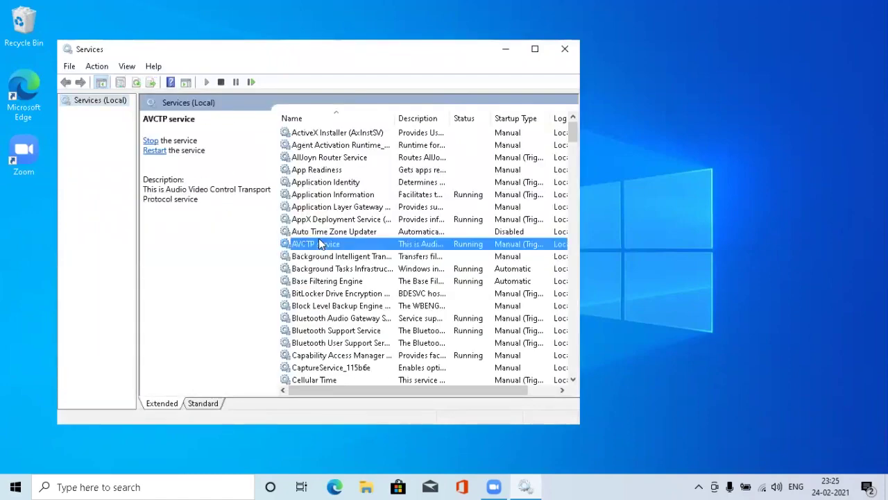
text(wlan)
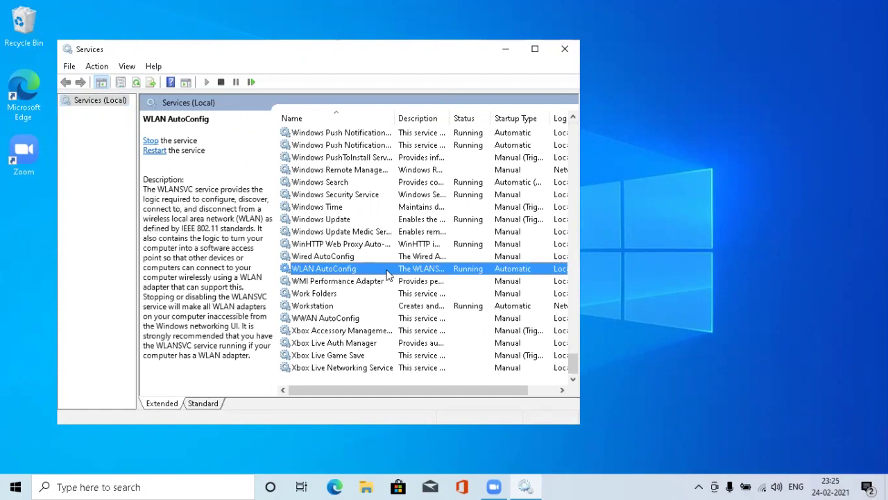
double_click(388, 275)
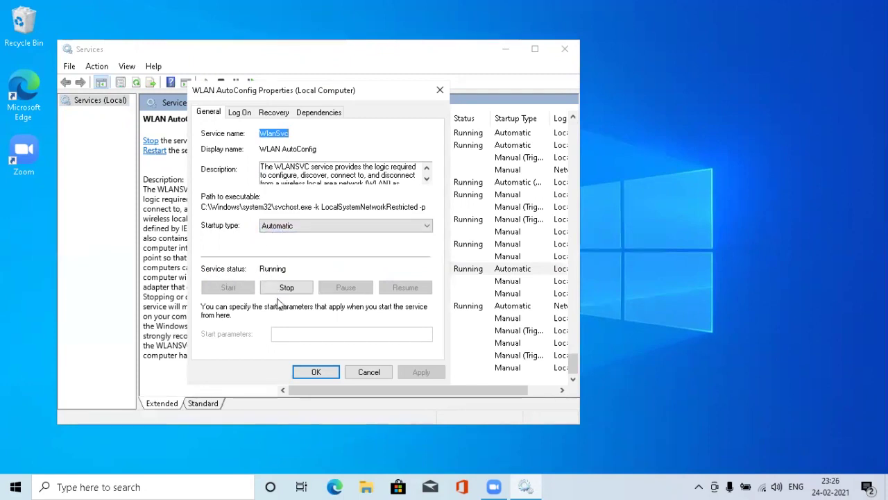
click(317, 374)
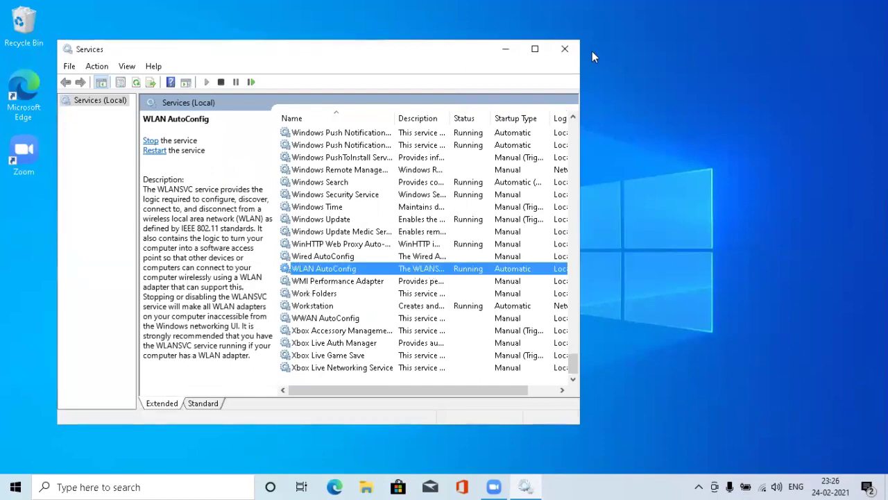
click(565, 50)
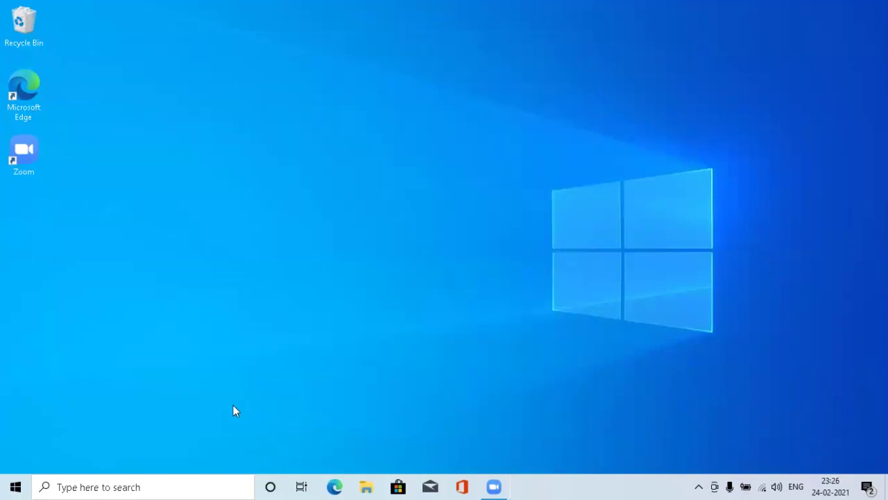